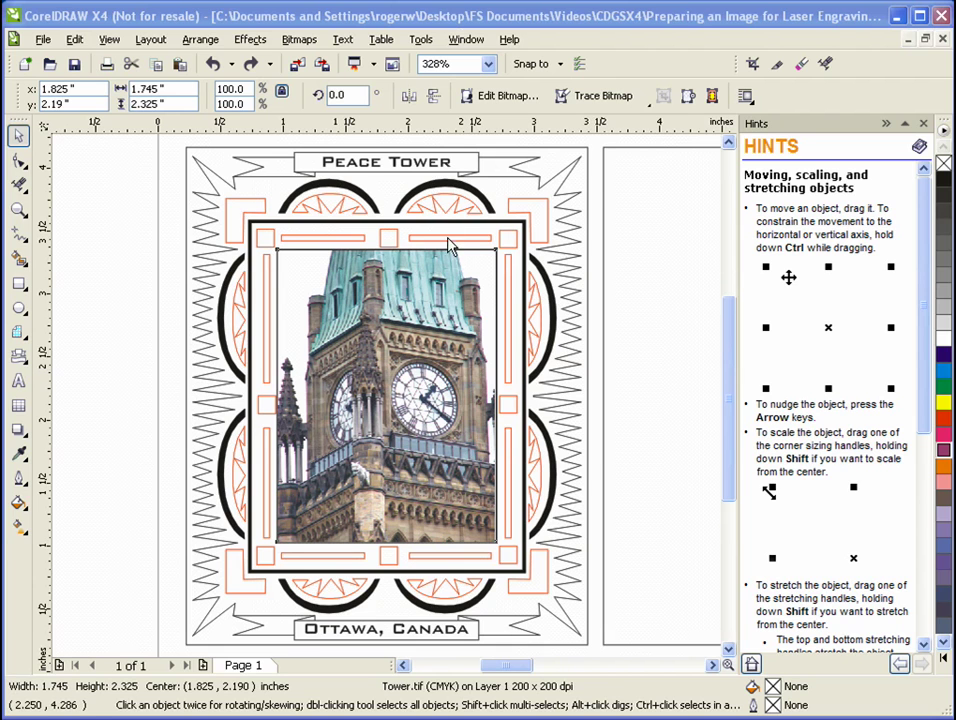
Step: Select the tower photo in the design and send it to Corel PHOTO-PAINT with Edit Bitmap
{"action": "left_click", "coordinate": [461, 260]}
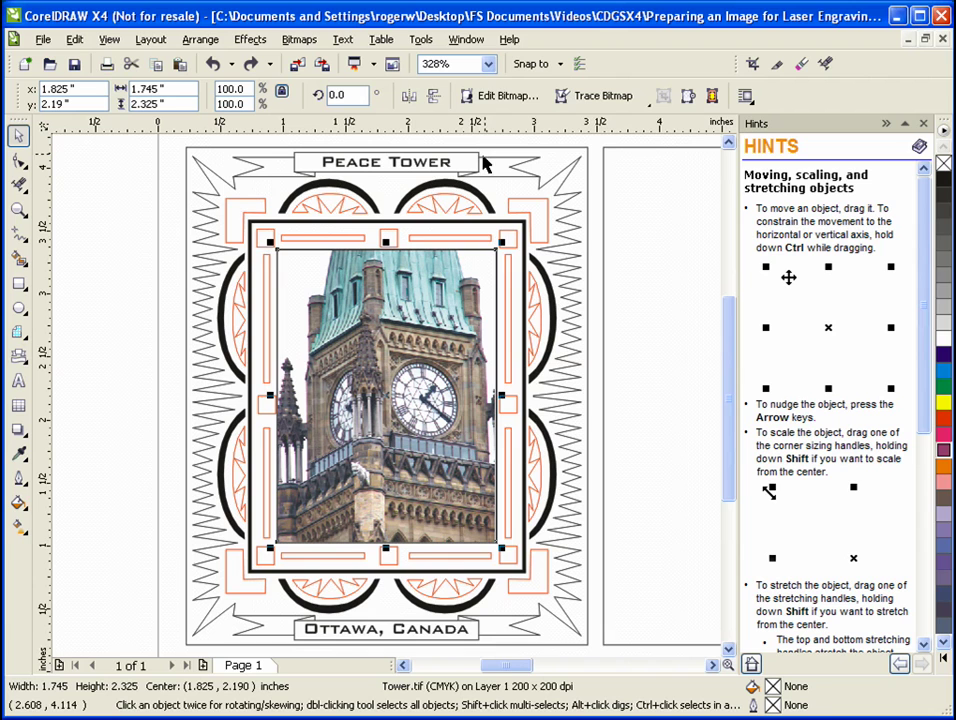
{"action": "left_click", "coordinate": [490, 97]}
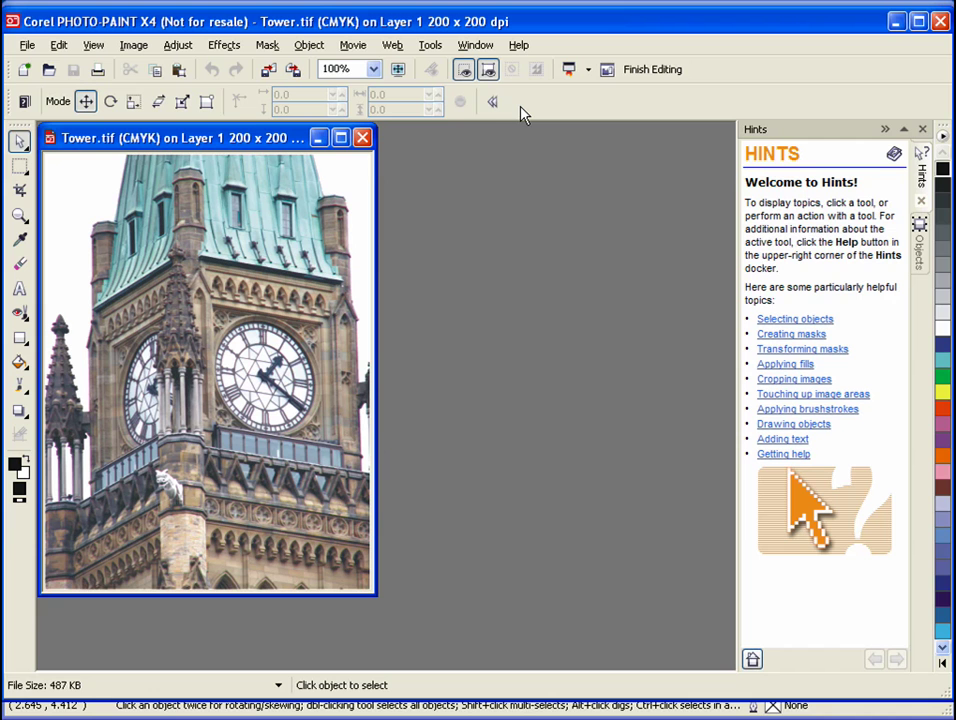
Step: Apply Auto Adjust, then Contrast Enhancement with Auto-adjust ticked and gamma 2.00
{"action": "left_click", "coordinate": [179, 46]}
{"action": "left_click", "coordinate": [194, 68]}
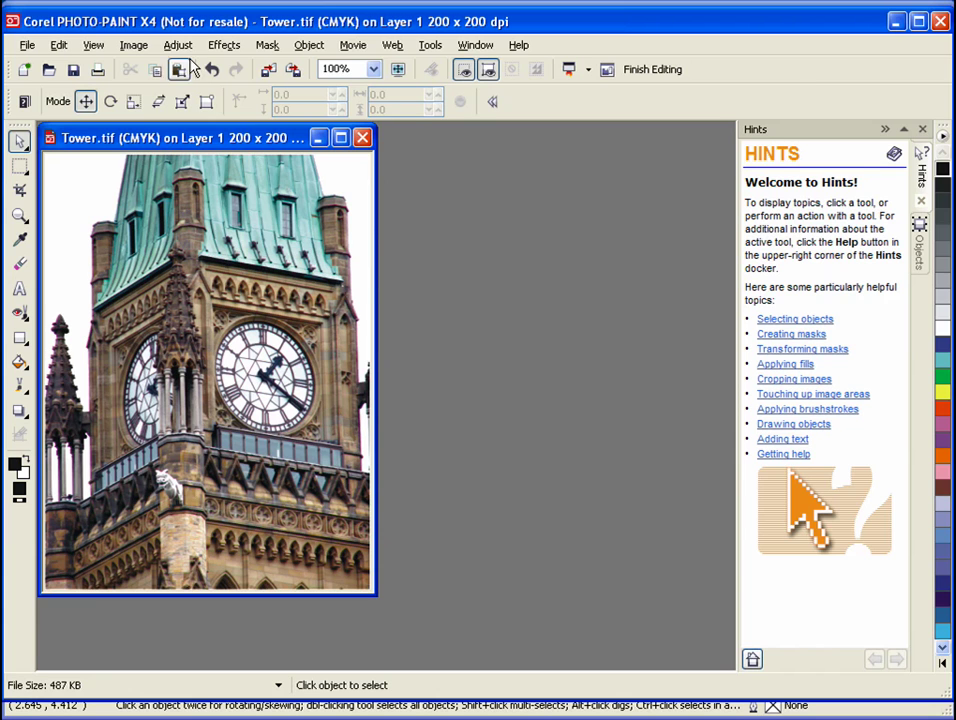
{"action": "left_click", "coordinate": [179, 46]}
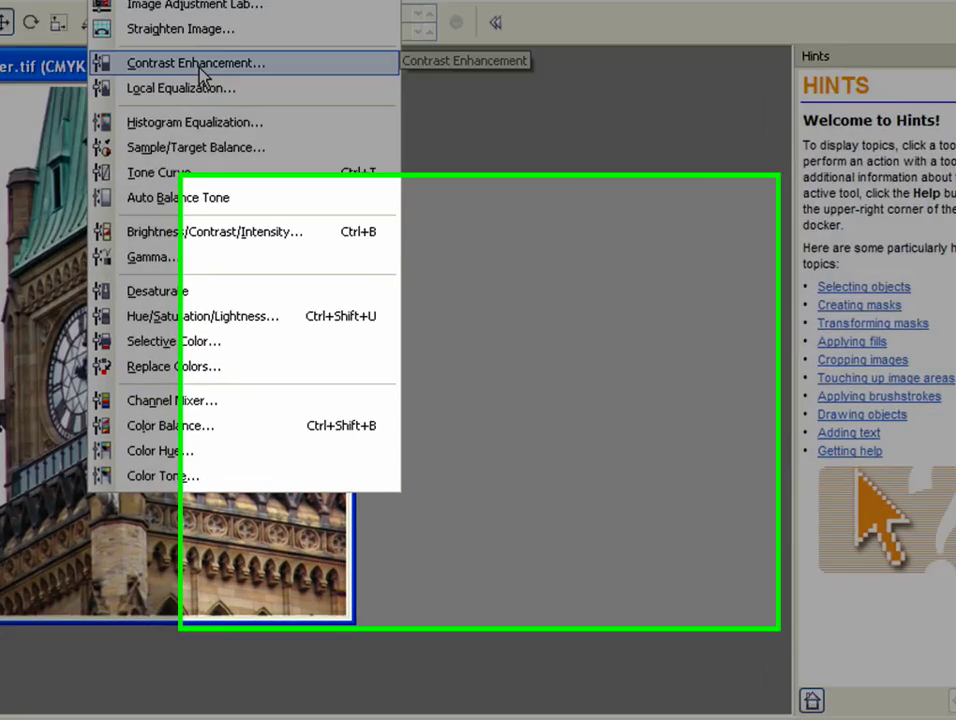
{"action": "left_click", "coordinate": [246, 136]}
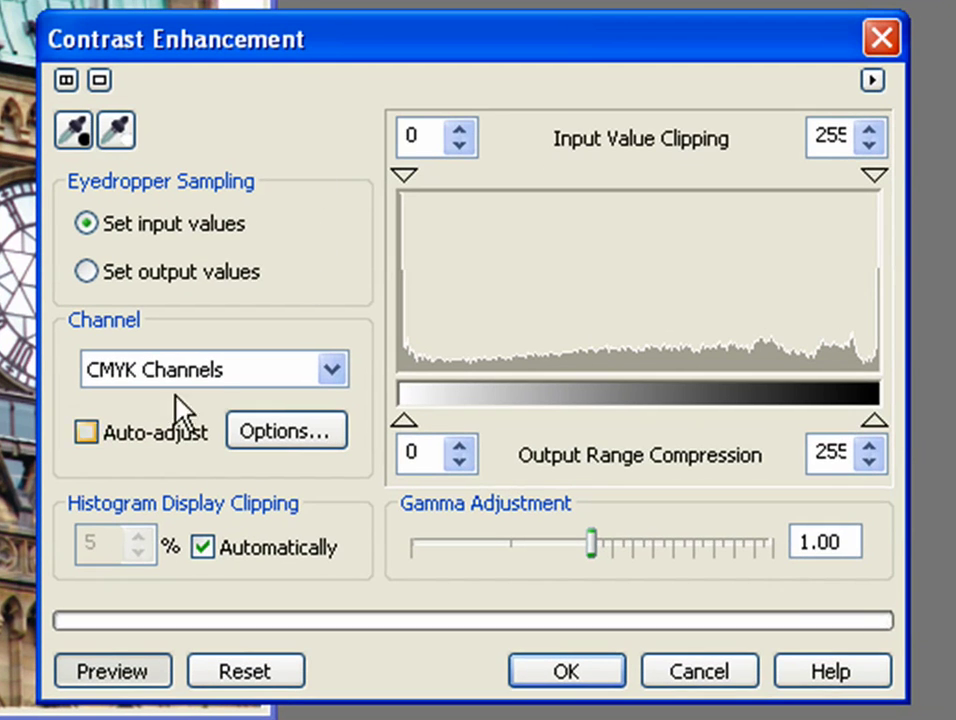
{"action": "left_click", "coordinate": [86, 433]}
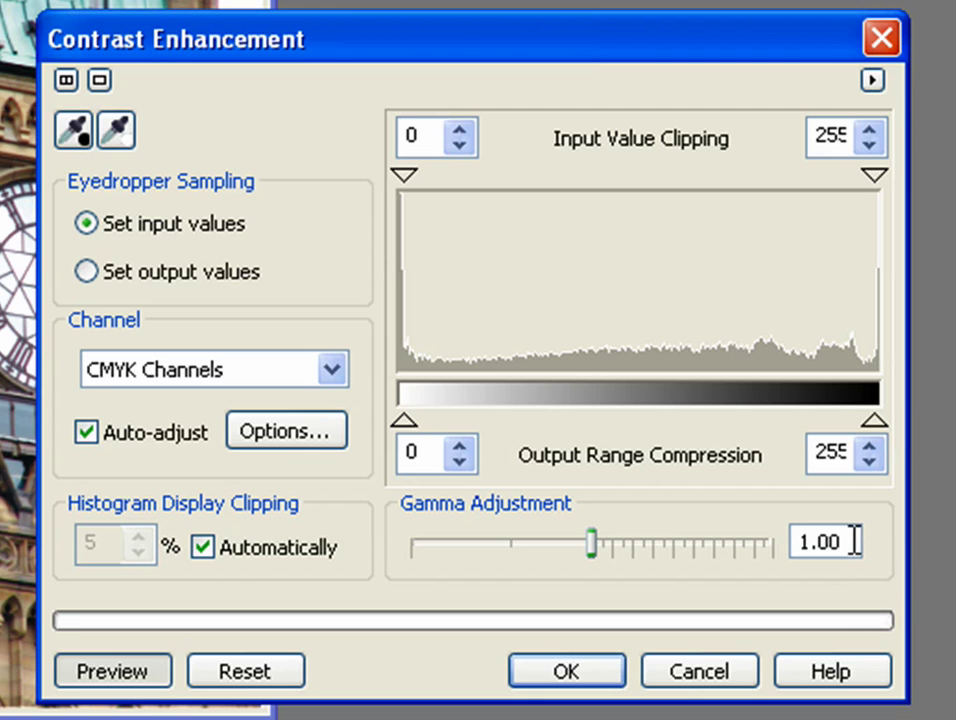
{"action": "left_click_drag", "start_coordinate": [854, 542], "coordinate": [790, 540]}
{"action": "type", "text": "2.00"}
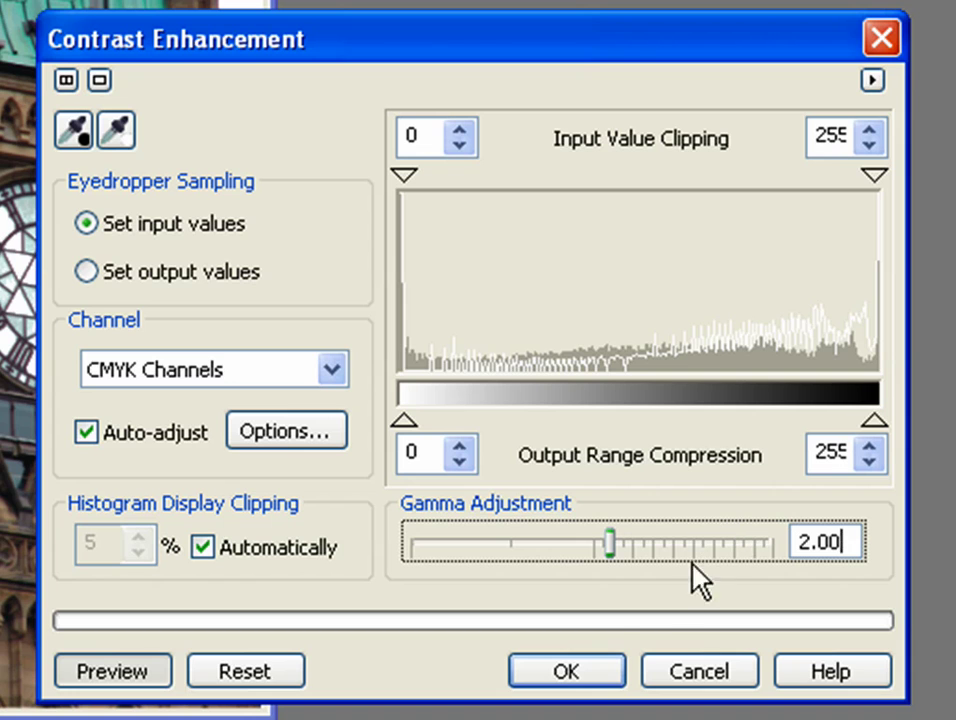
{"action": "left_click", "coordinate": [566, 675]}
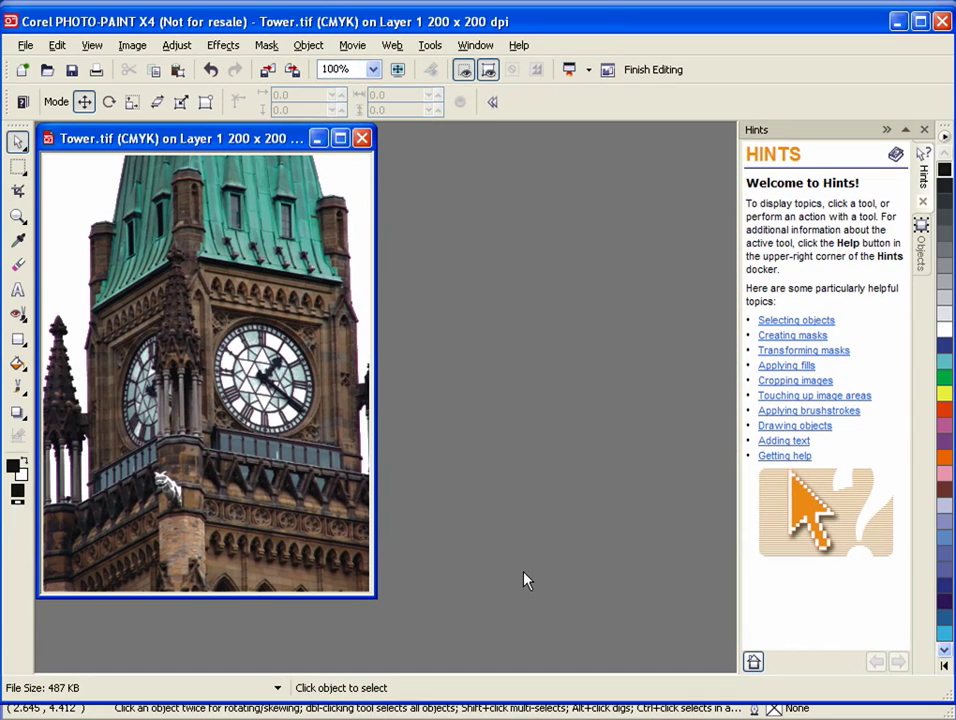
Step: Apply Brightness/Contrast/Intensity to Tower.tif with the Contrast value set to 20
{"action": "left_click", "coordinate": [176, 45]}
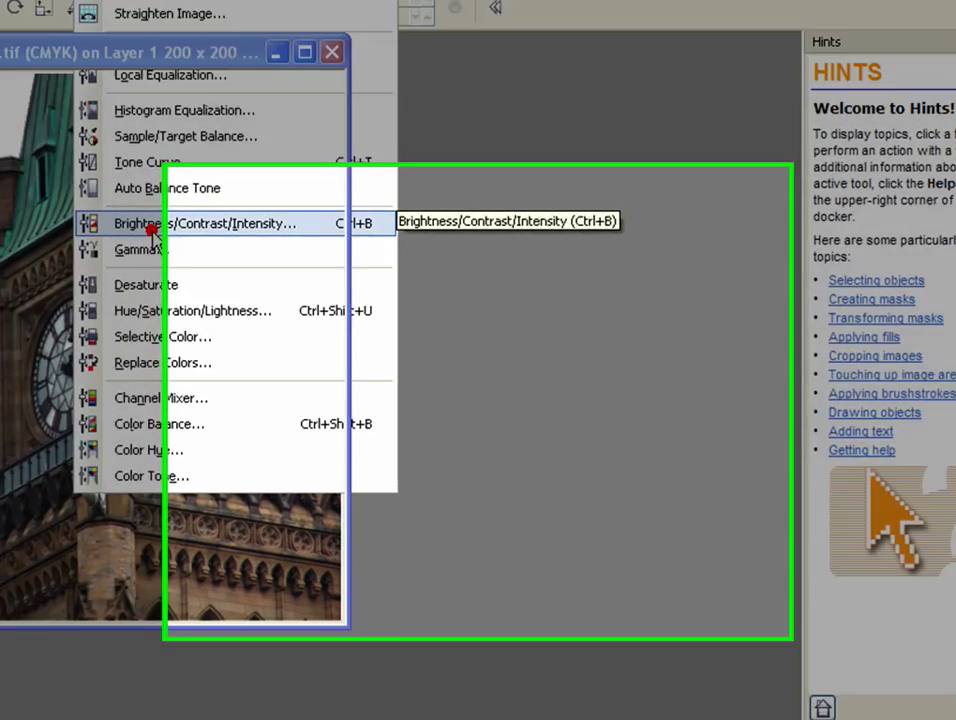
{"action": "left_click", "coordinate": [221, 280]}
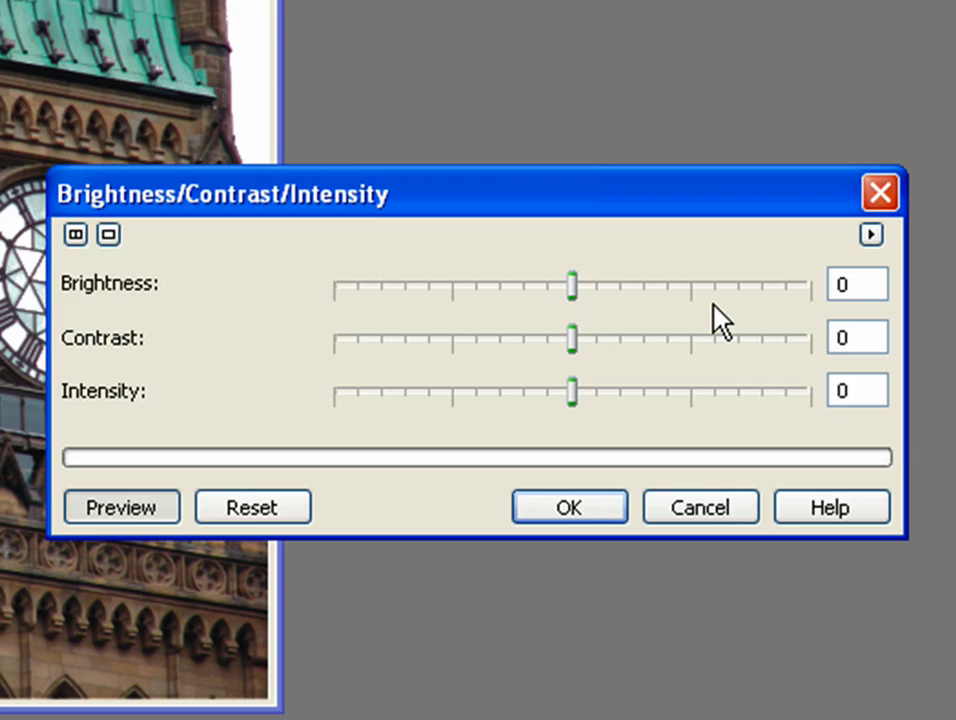
{"action": "double_click", "coordinate": [840, 337]}
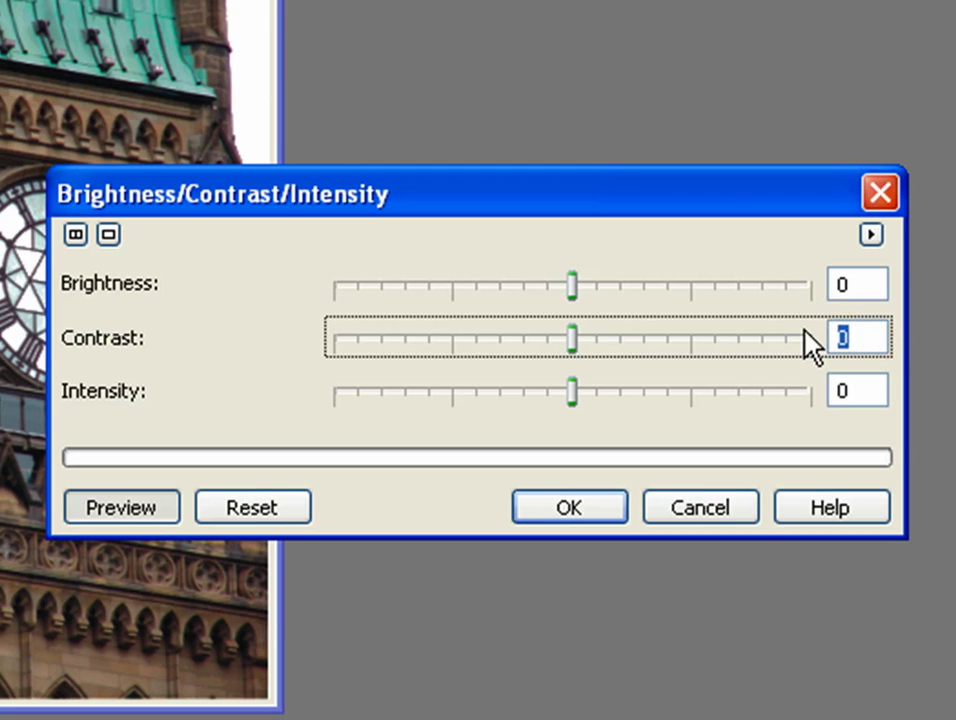
{"action": "type", "text": "20"}
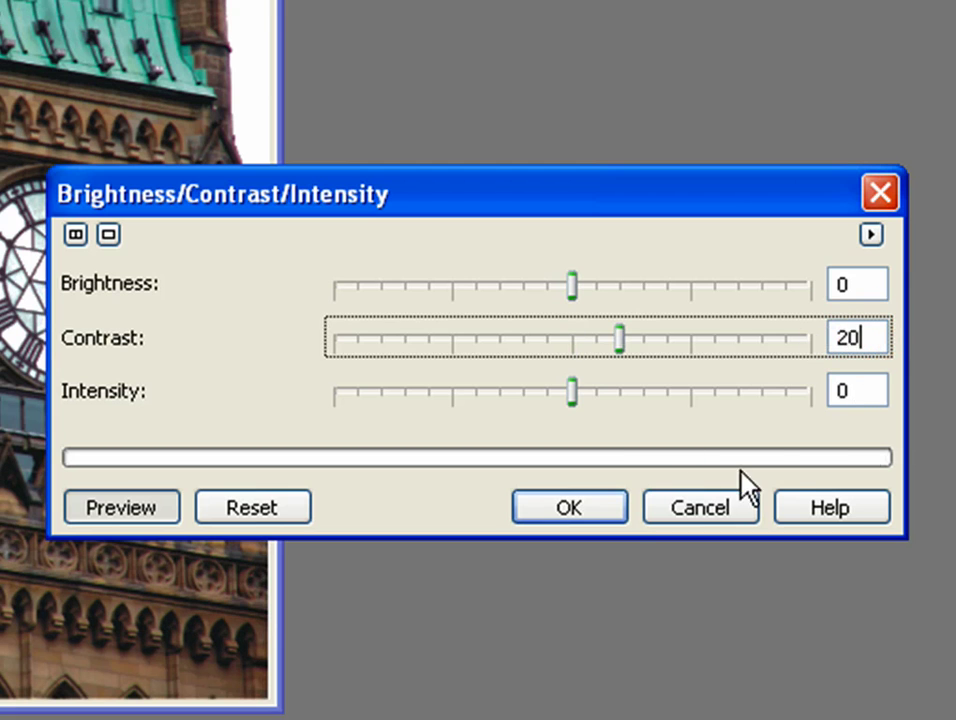
{"action": "left_click", "coordinate": [616, 507]}
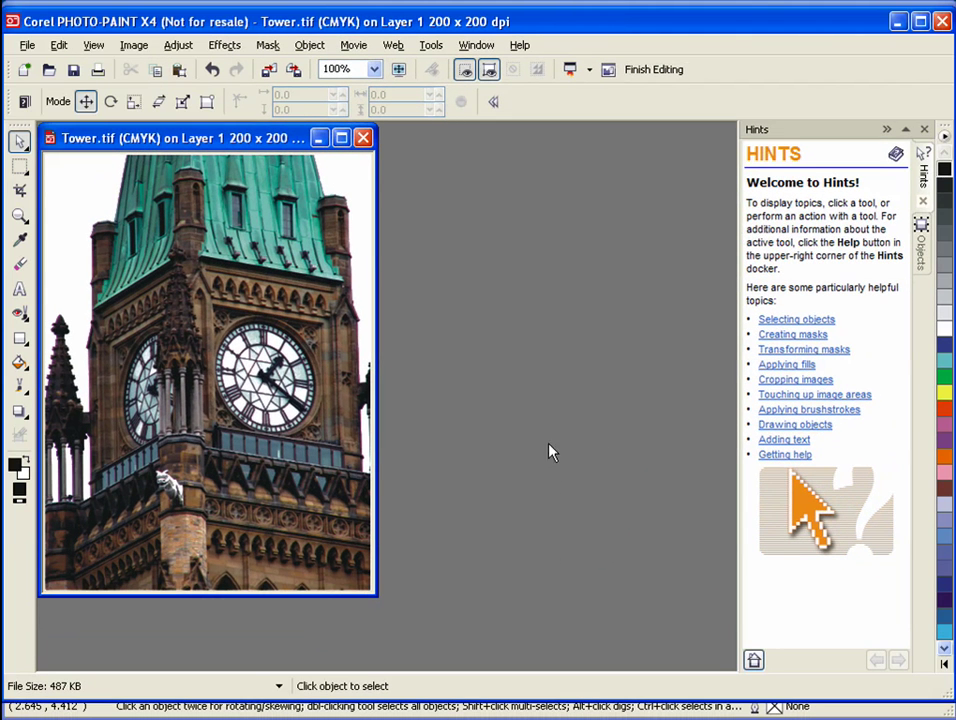
Step: Apply the 3D Emboss effect with depth 2, level 200, direction 45 and Original color
{"action": "left_click", "coordinate": [224, 46]}
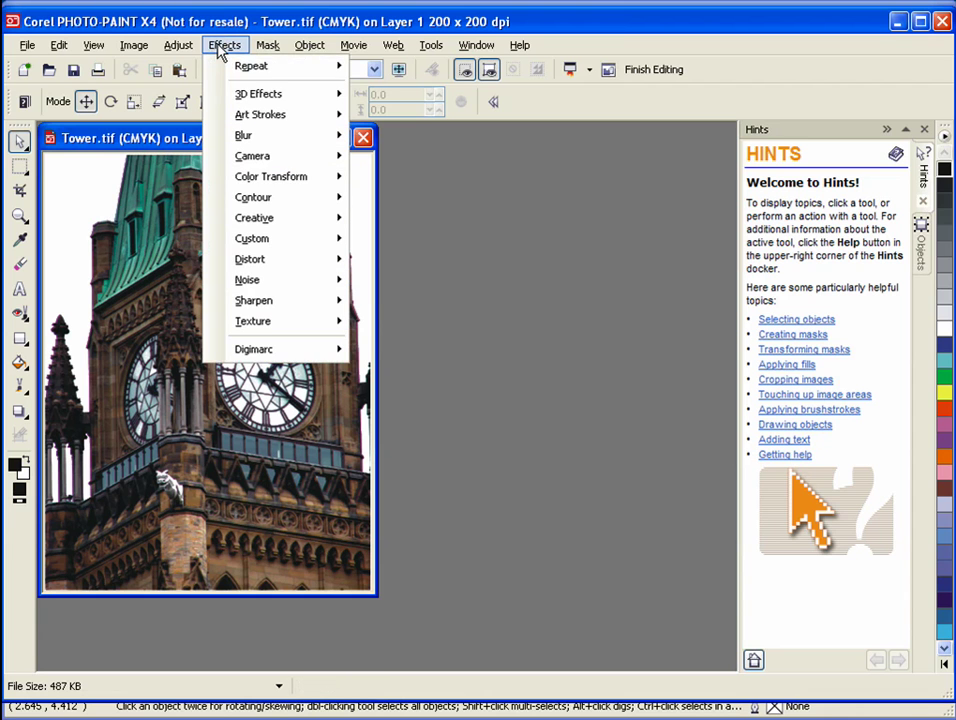
{"action": "mouse_move", "coordinate": [261, 98]}
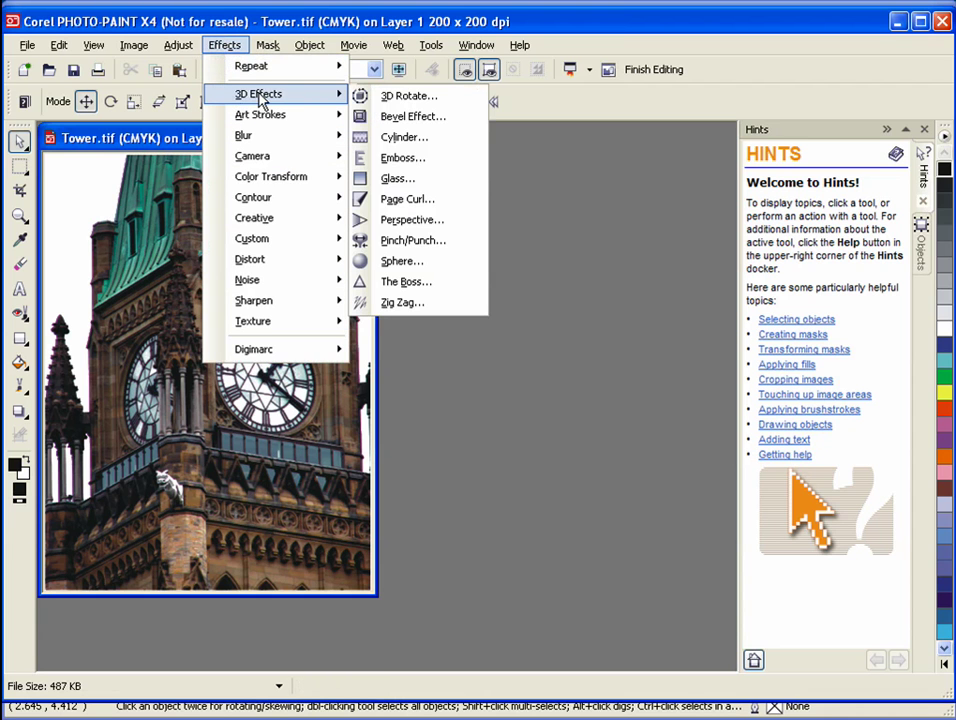
{"action": "left_click", "coordinate": [405, 158]}
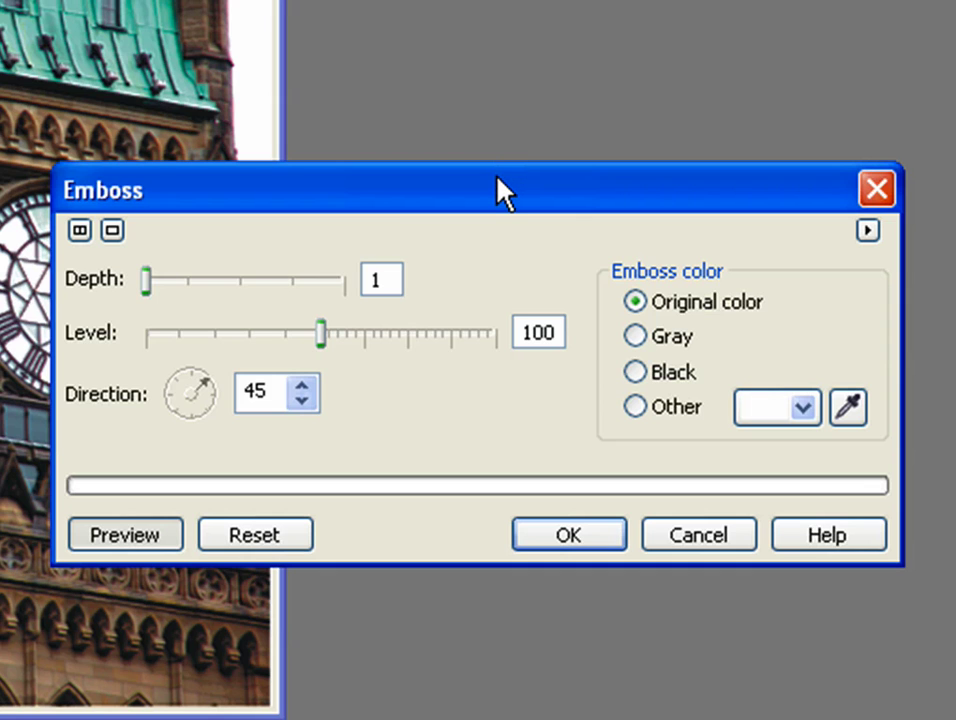
{"action": "double_click", "coordinate": [389, 276]}
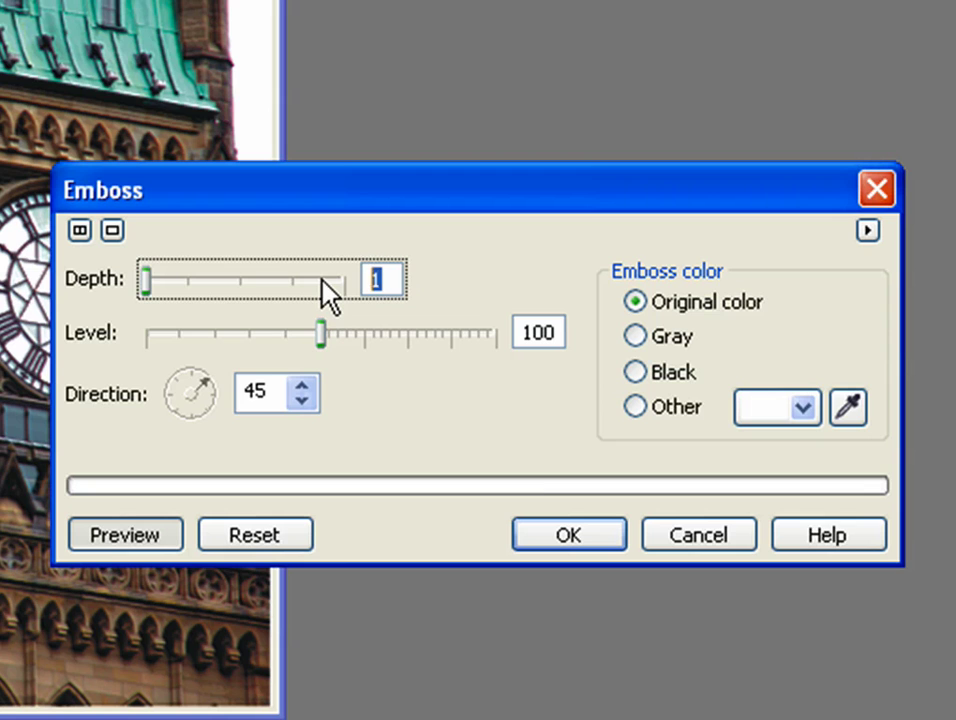
{"action": "type", "text": "2"}
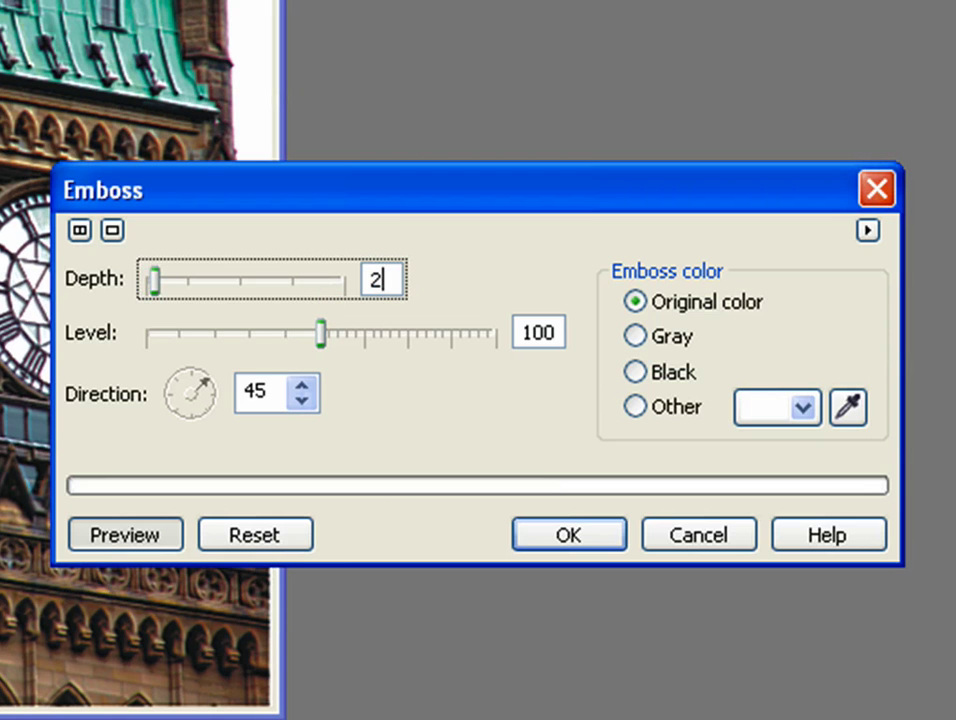
{"action": "key", "text": "Tab"}
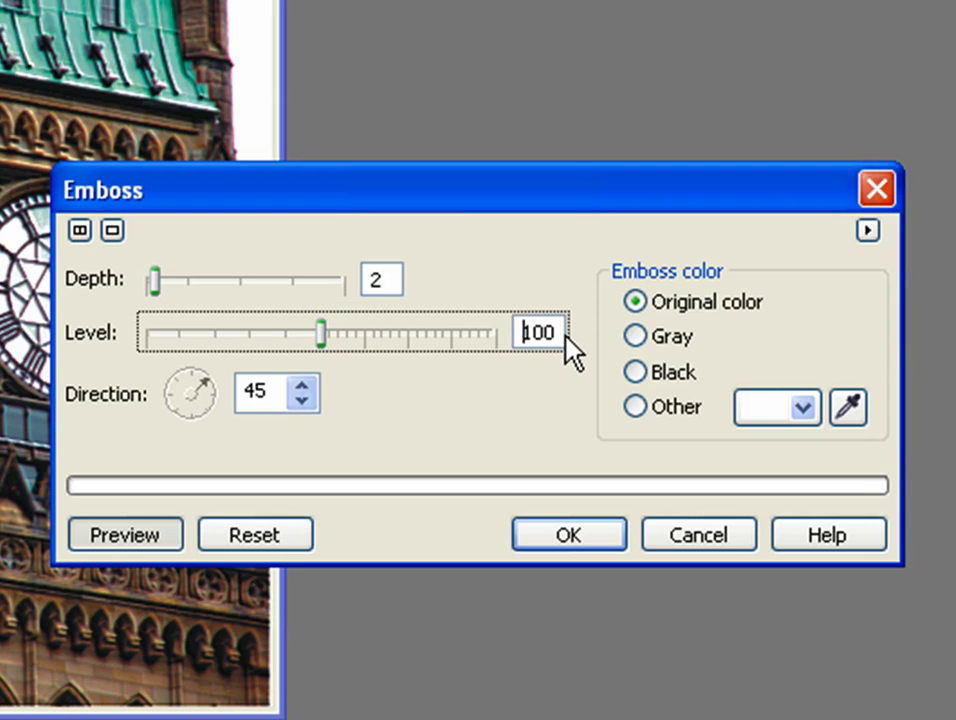
{"action": "left_click_drag", "start_coordinate": [563, 331], "coordinate": [506, 330]}
{"action": "type", "text": "200"}
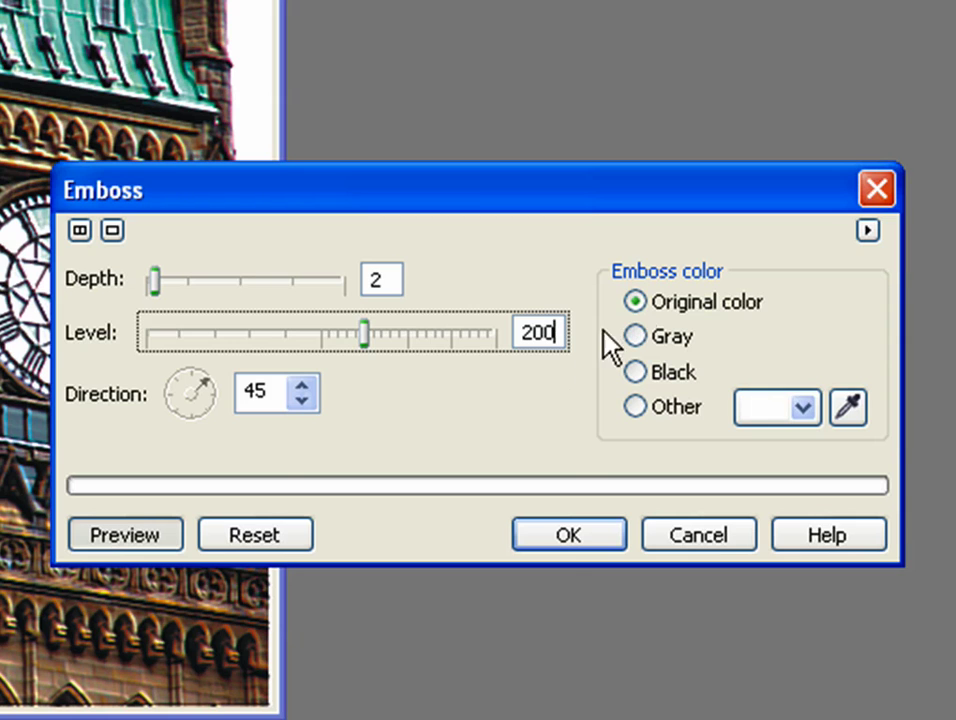
{"action": "left_click", "coordinate": [570, 532]}
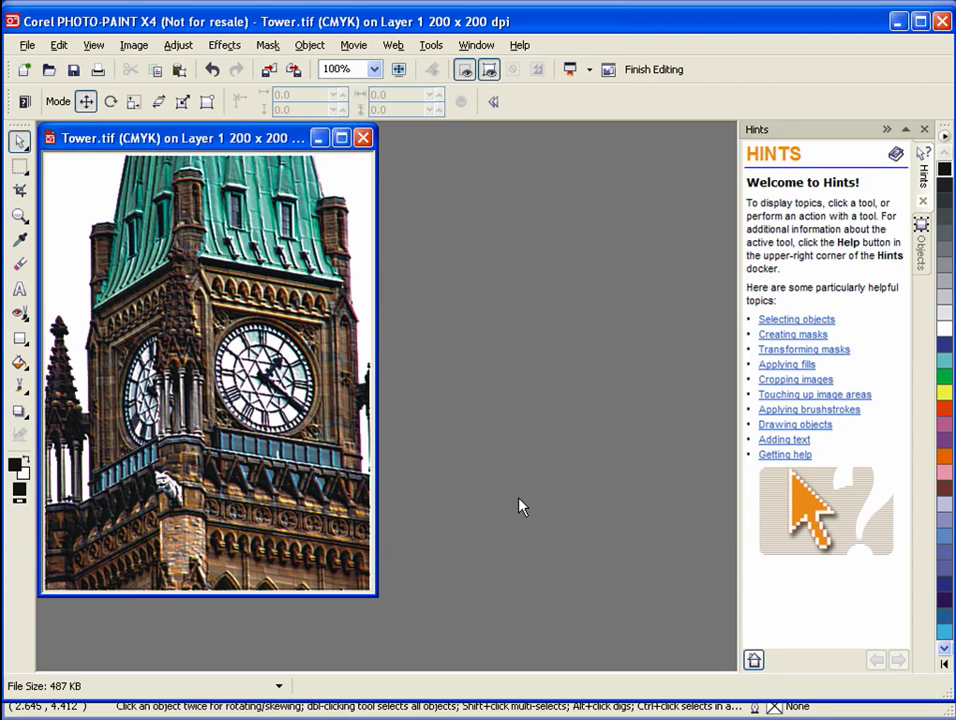
Step: Convert Tower.tif to 1-bit black and white using Jarvis dithering, then close PHOTO-PAINT
{"action": "left_click", "coordinate": [132, 46]}
{"action": "left_click", "coordinate": [193, 204]}
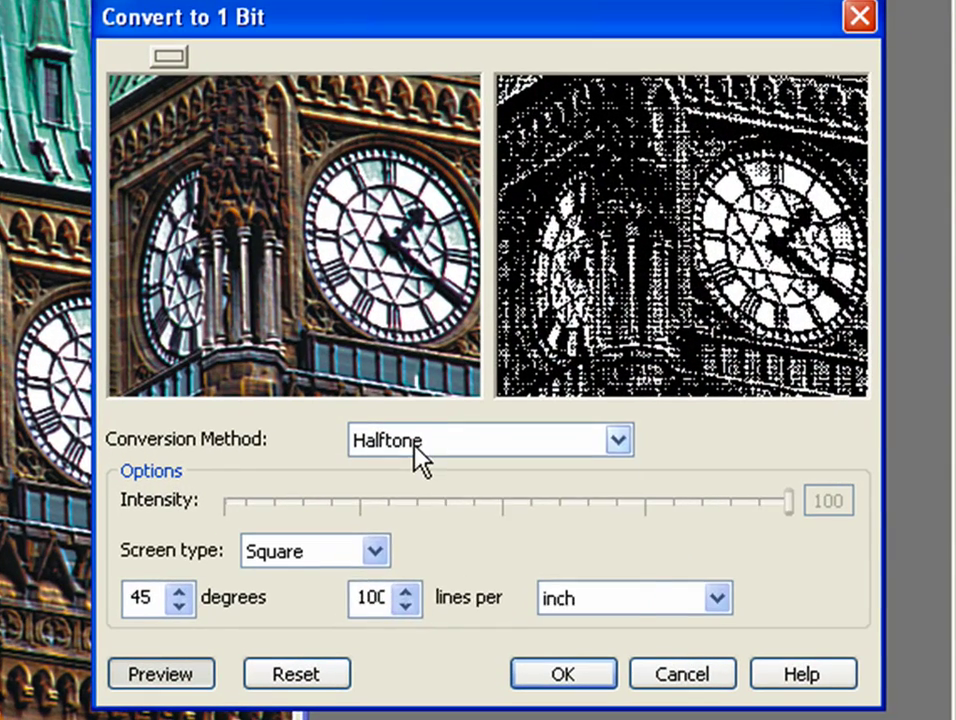
{"action": "left_click", "coordinate": [438, 407]}
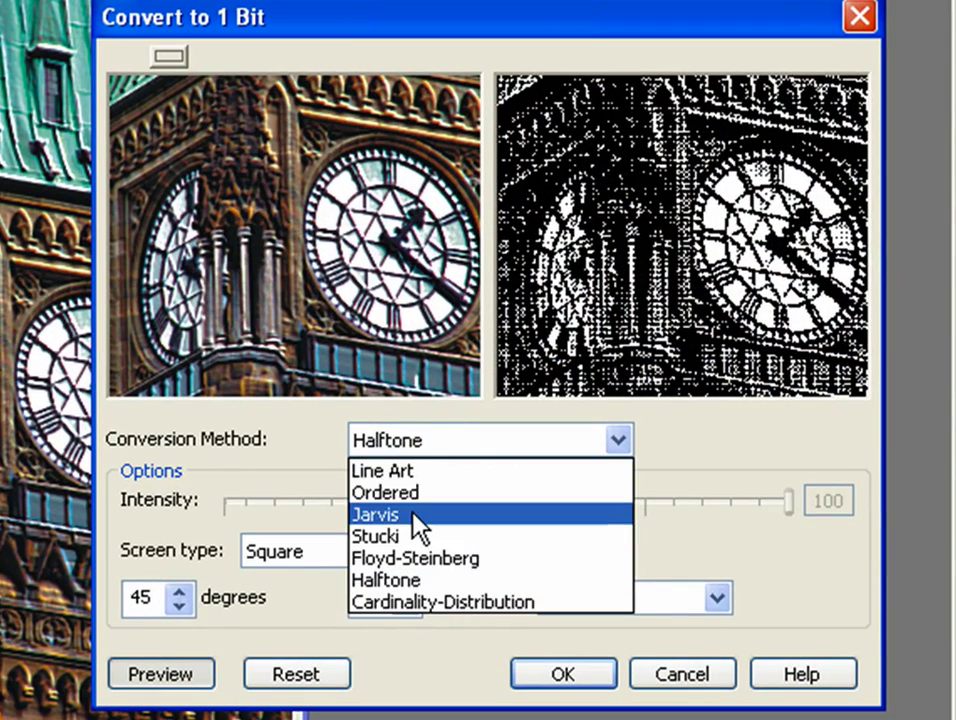
{"action": "left_click", "coordinate": [419, 516]}
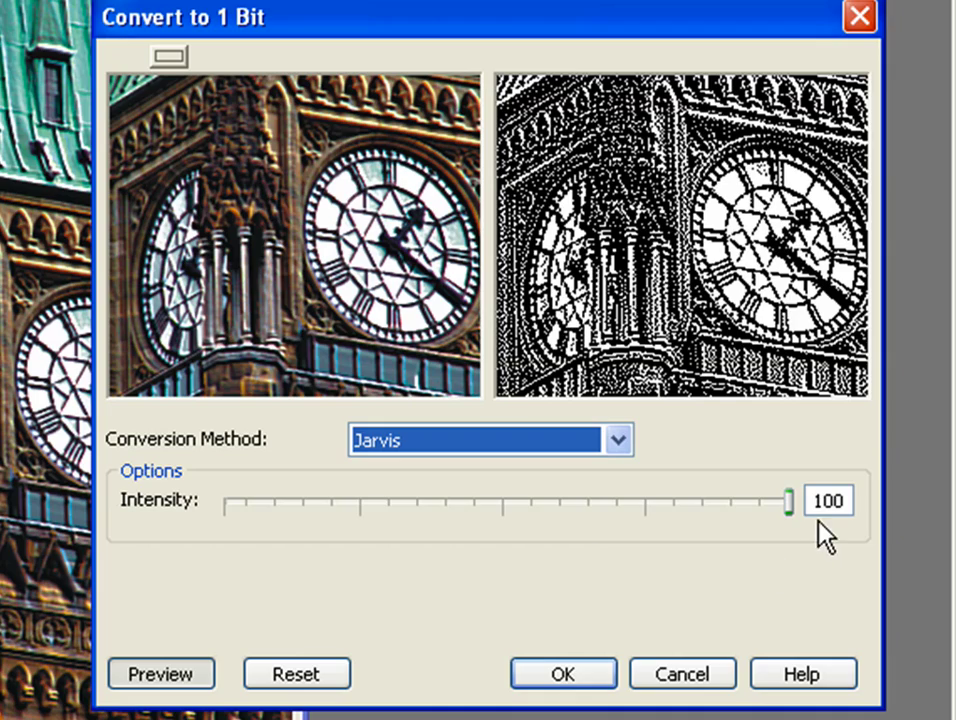
{"action": "left_click", "coordinate": [582, 676]}
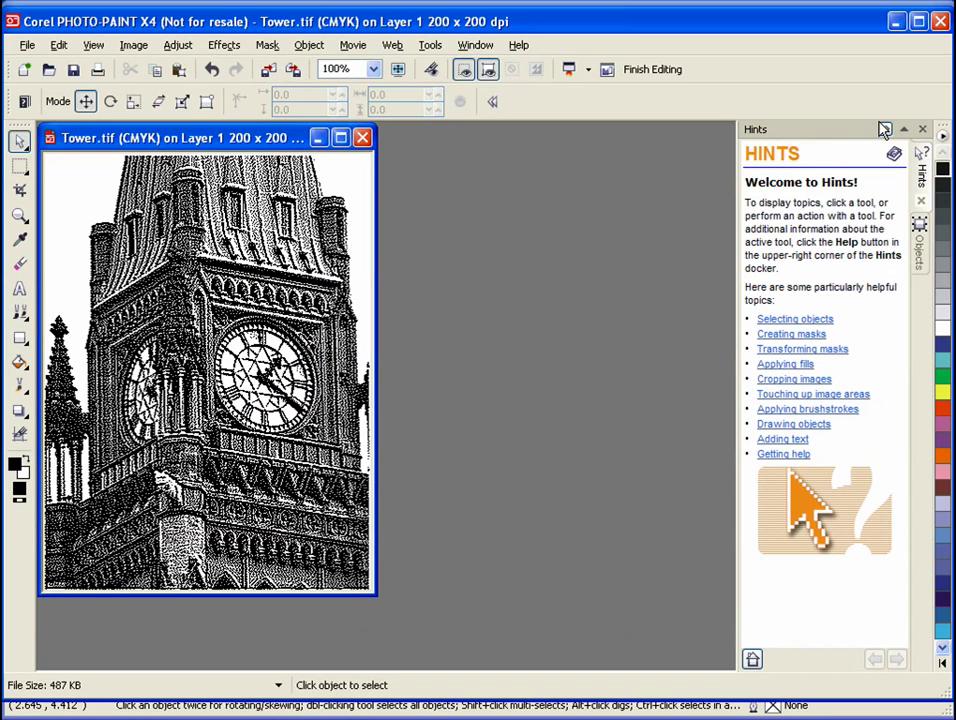
{"action": "left_click", "coordinate": [941, 22]}
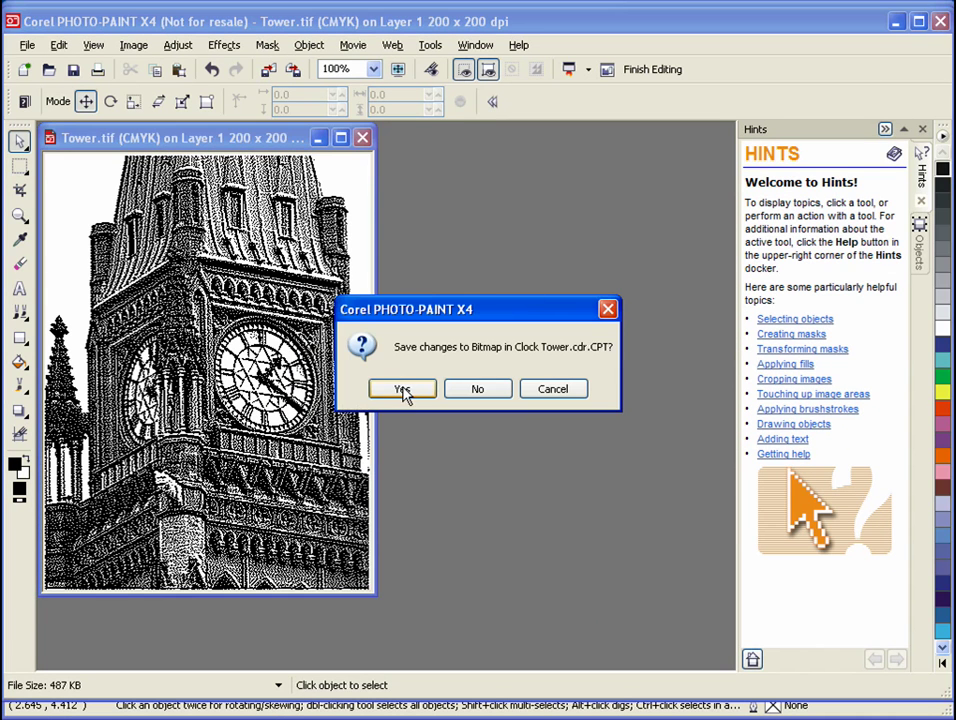
Step: Answer Yes to save the changes, updating the frame with the monochrome tower bitmap
{"action": "left_click", "coordinate": [401, 388]}
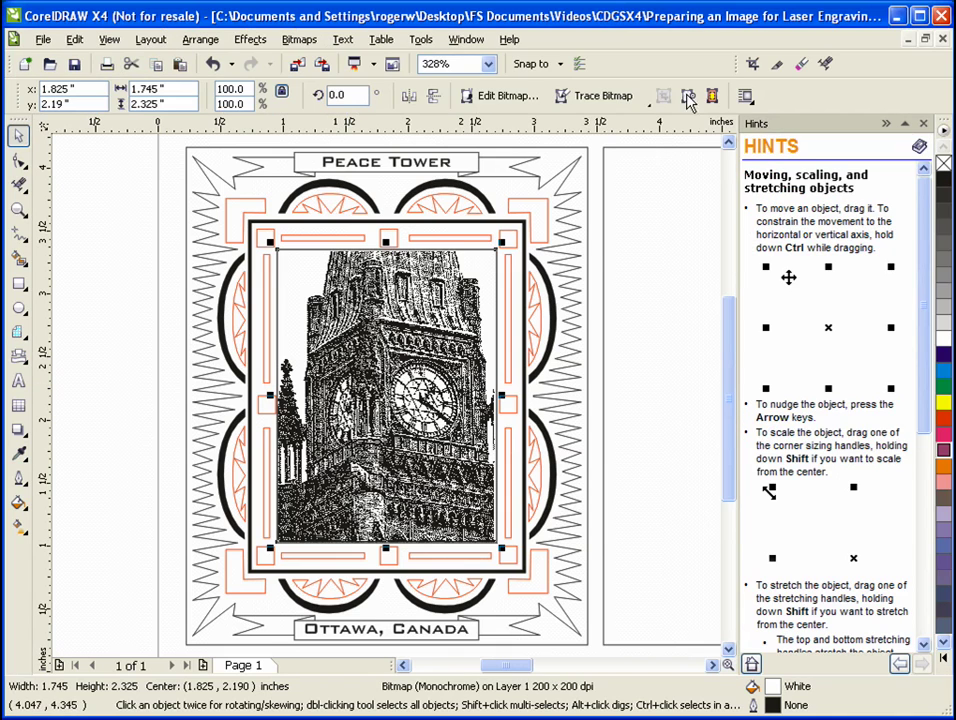